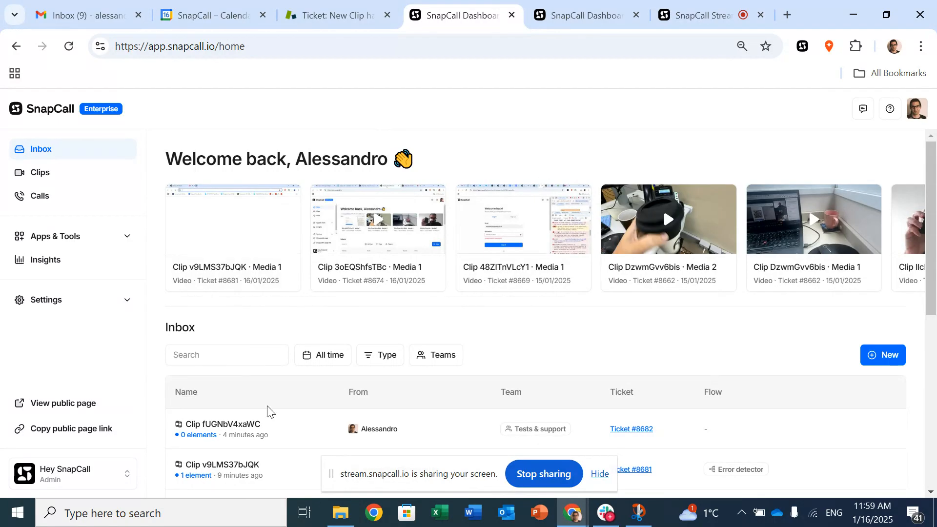
Step: Open the Error detector flow from the flows list and review its name and enabled media type
left_click(67, 237)
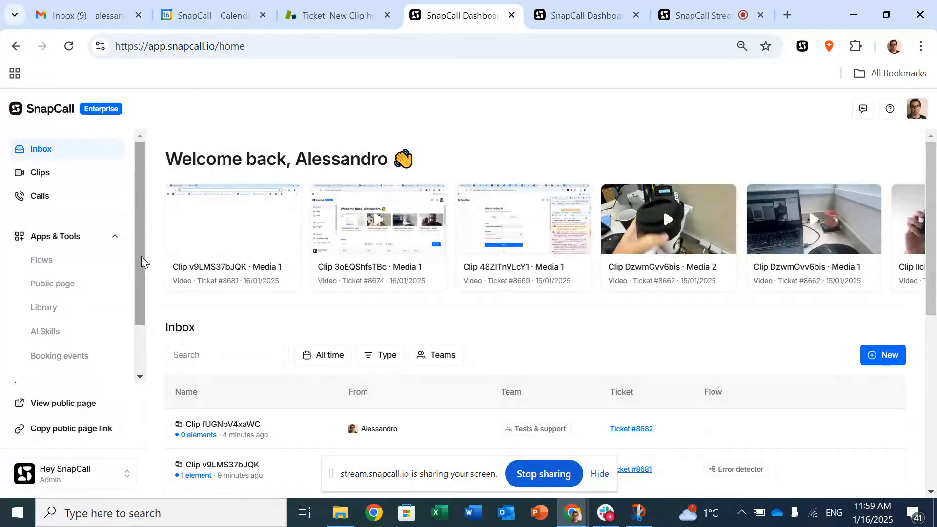
left_click(42, 260)
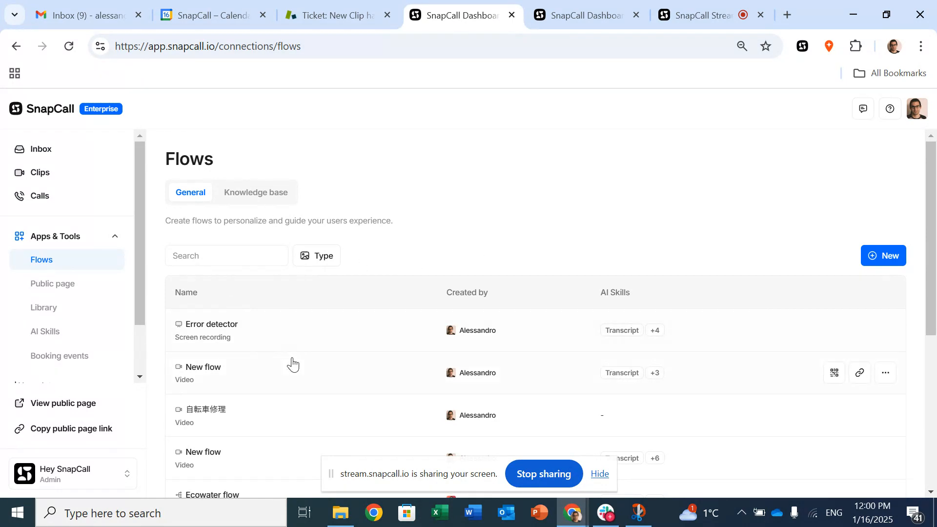
left_click(219, 336)
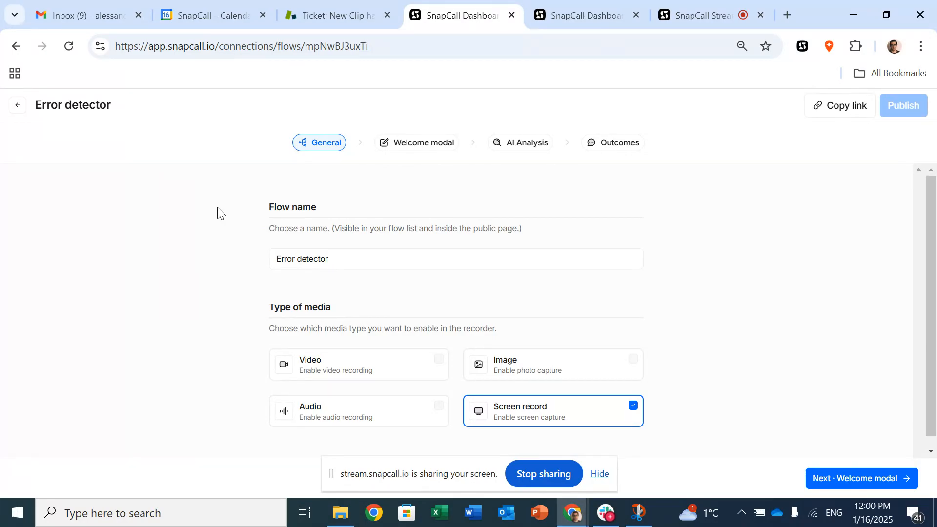
scroll(200, 283, "down", 1)
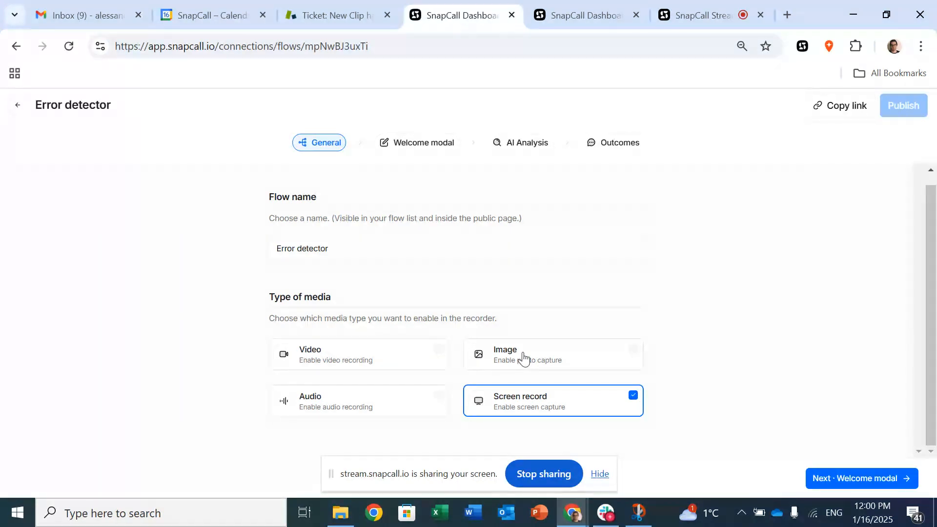
Step: Advance to the flow's Welcome modal settings and review the picture, title, instruction and preview
left_click(861, 478)
scroll(383, 293, "down", 2)
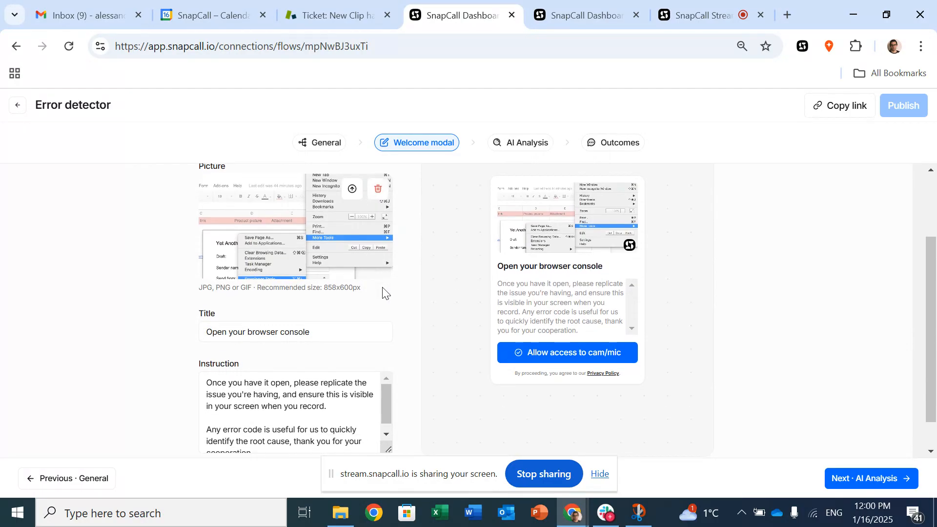
scroll(383, 293, "down", 1)
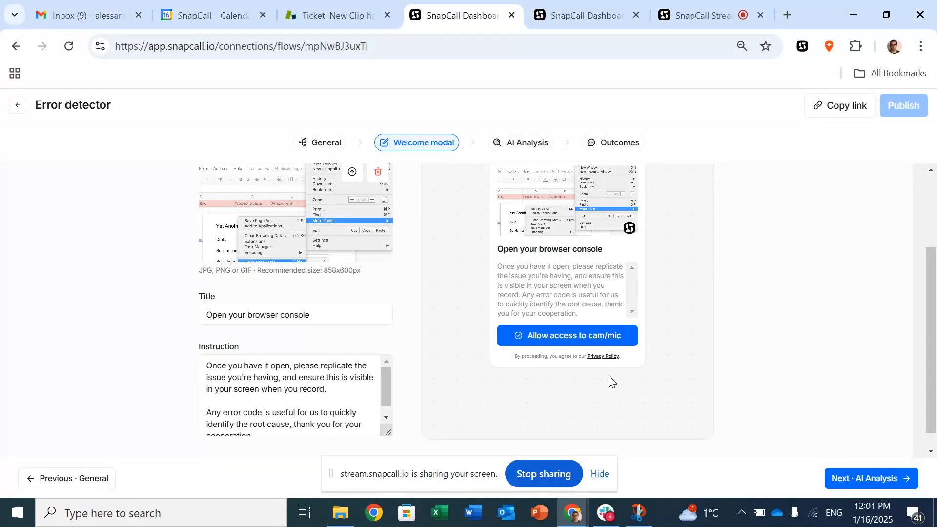
Step: Advance to the AI Analysis settings and review every AI skill with its prompt, from Transcript to Data extract
left_click(869, 485)
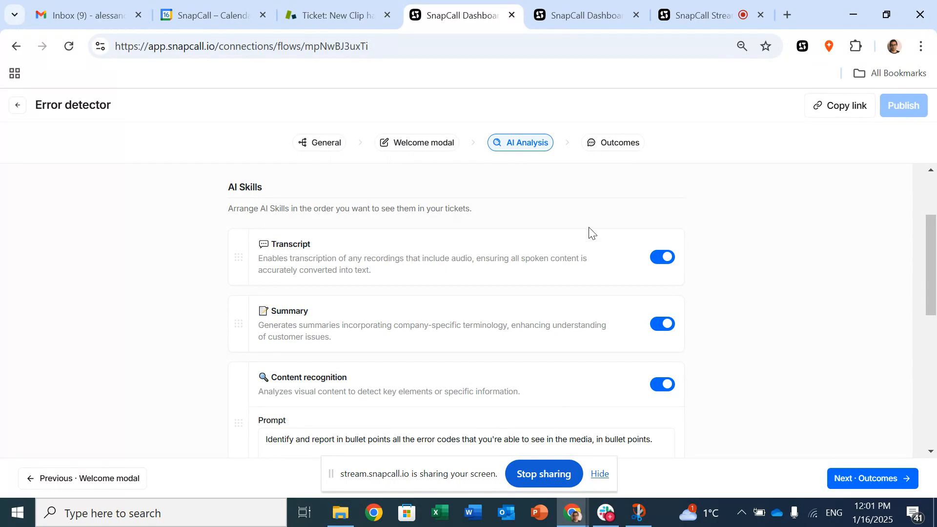
scroll(569, 180, "down", 1)
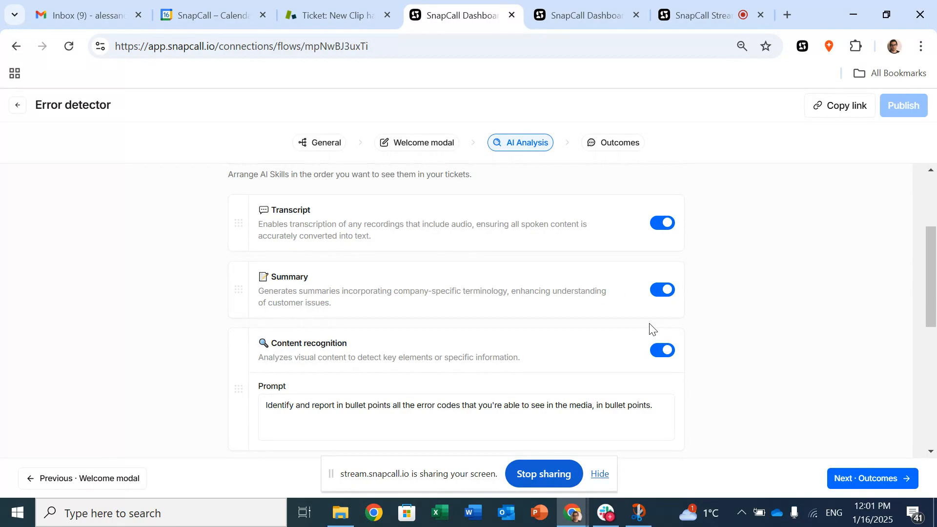
scroll(650, 328, "down", 2)
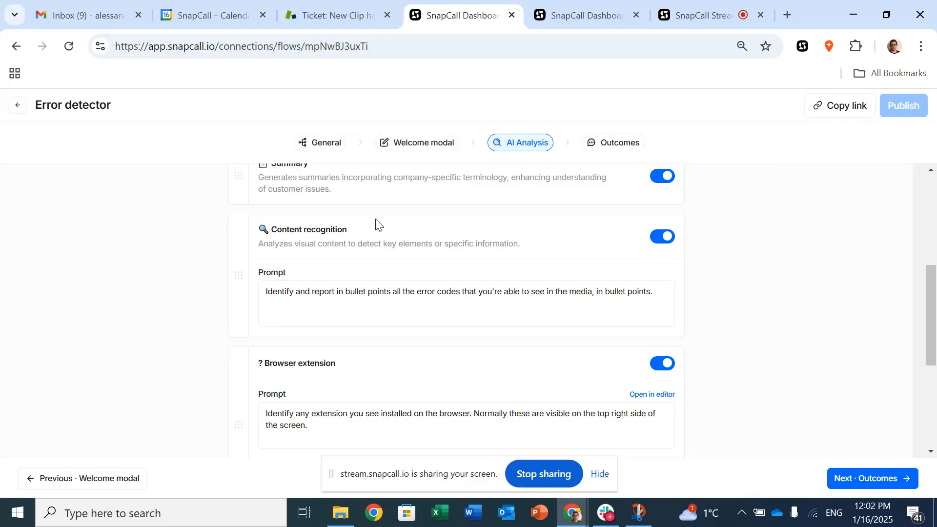
scroll(371, 302, "down", 3)
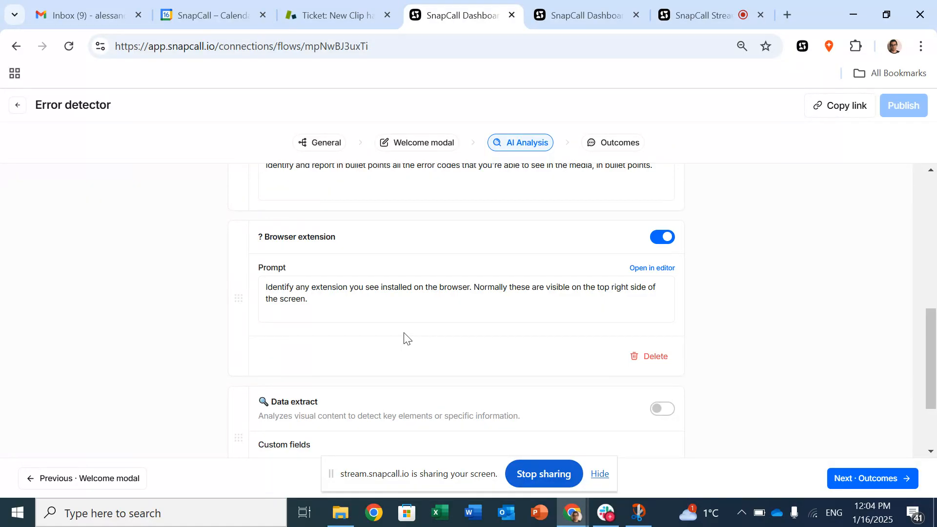
scroll(404, 337, "down", 2)
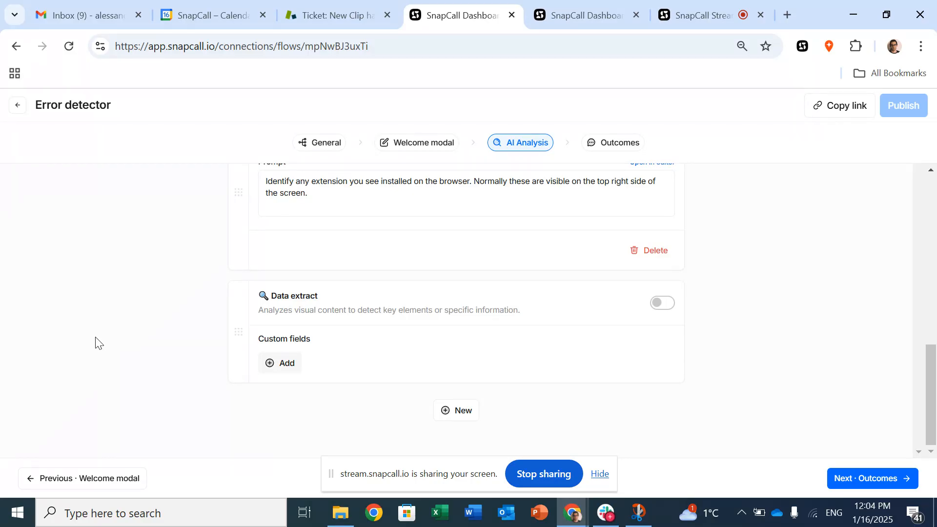
Step: Advance to the Outcomes settings and review the acknowledgement's displayed AI results, the suggested answer and the knowledge base options
left_click(868, 483)
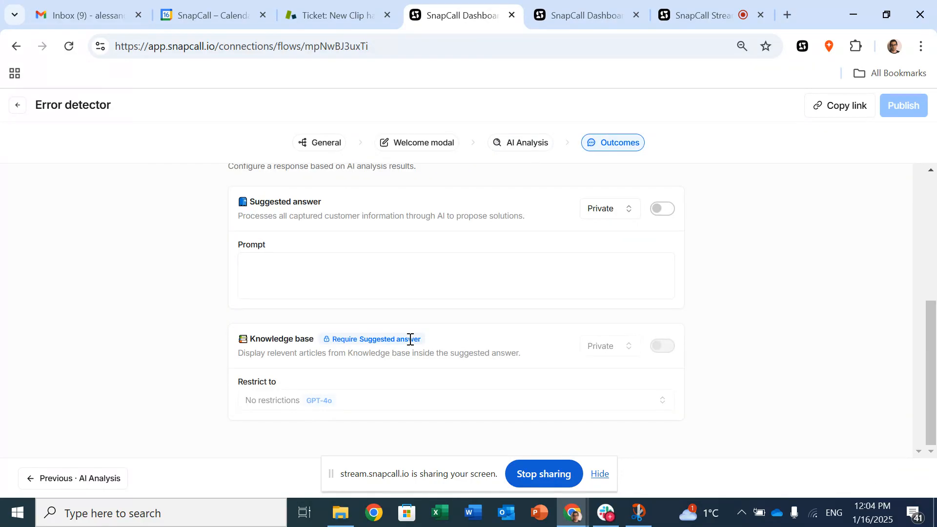
scroll(410, 340, "up", 5)
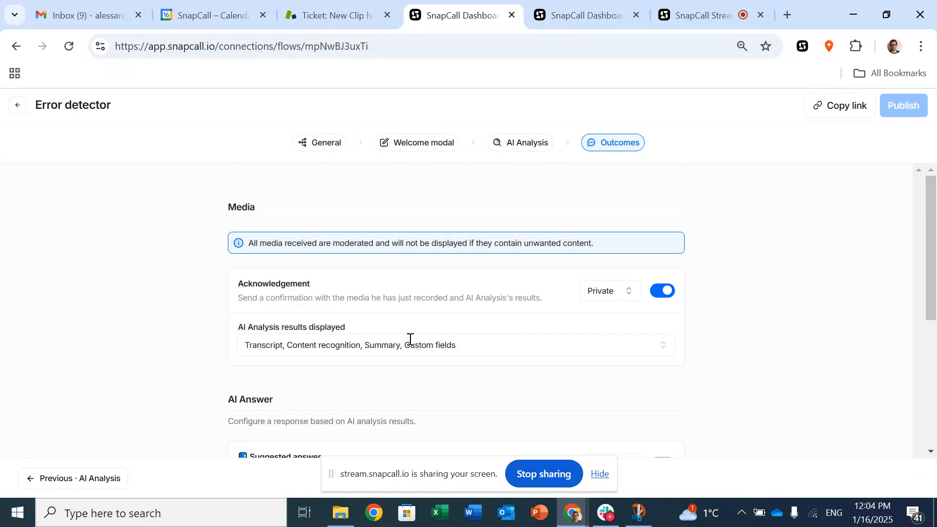
left_click(481, 356)
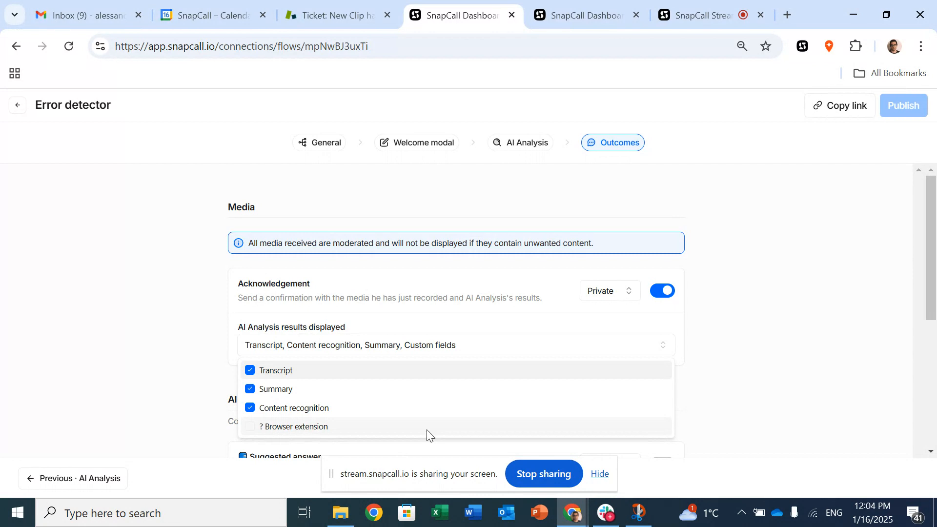
left_click(491, 276)
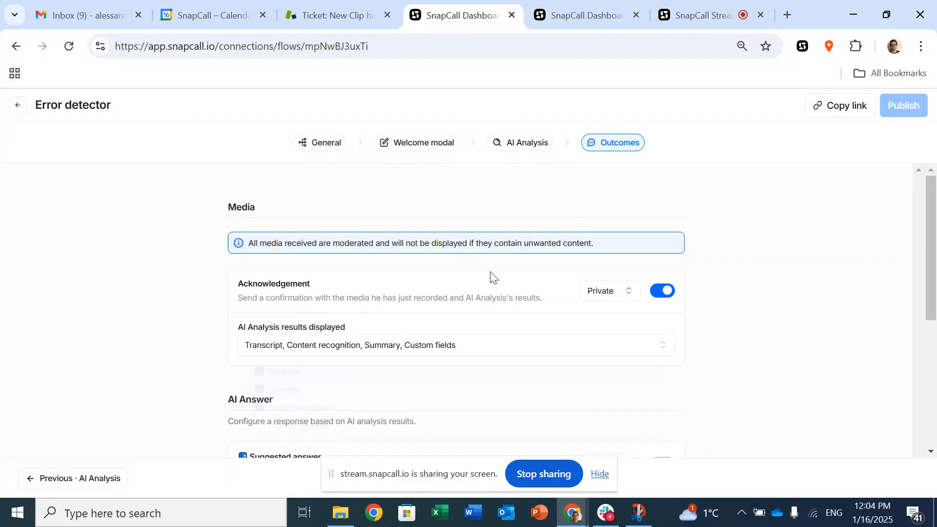
scroll(491, 276, "down", 4)
scroll(489, 271, "down", 2)
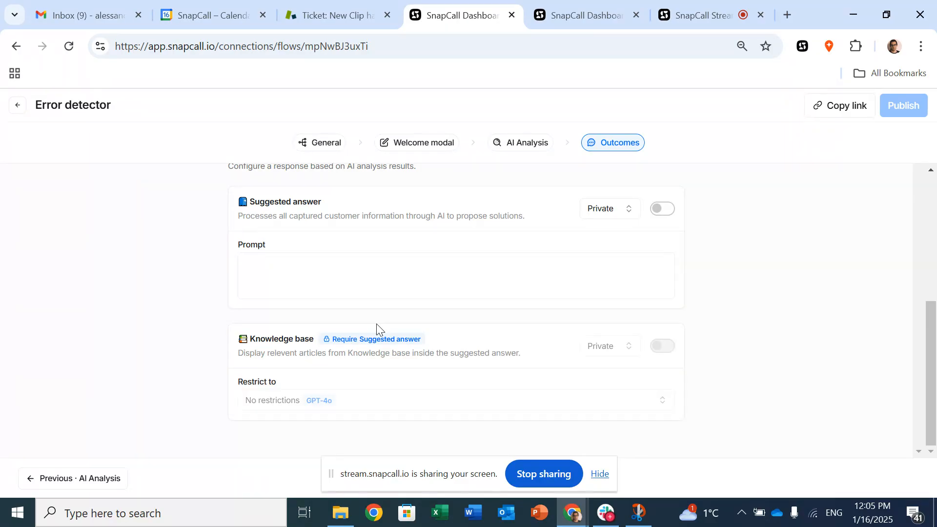
scroll(422, 272, "up", 5)
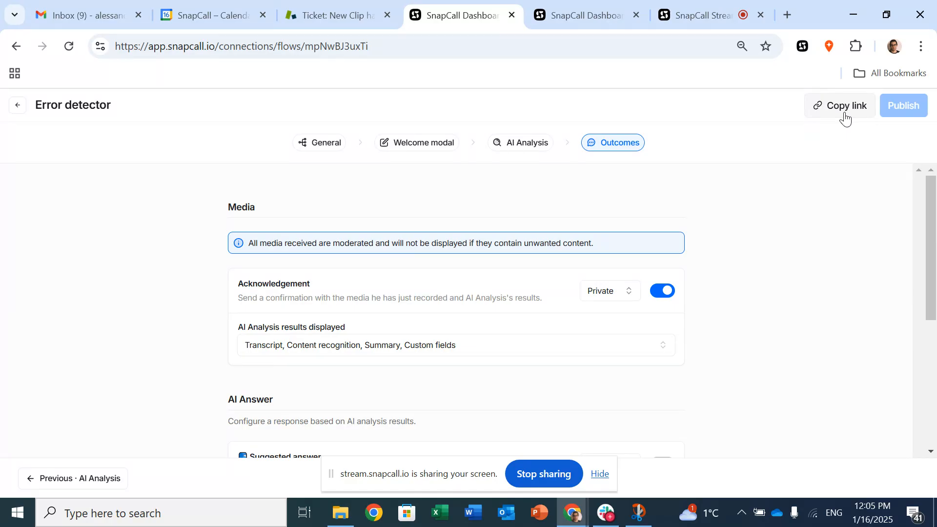
Step: Switch to the Zendesk ticket, keep its unsaved changes, and read the internal note's transcript, content recognition and summary
left_click(327, 16)
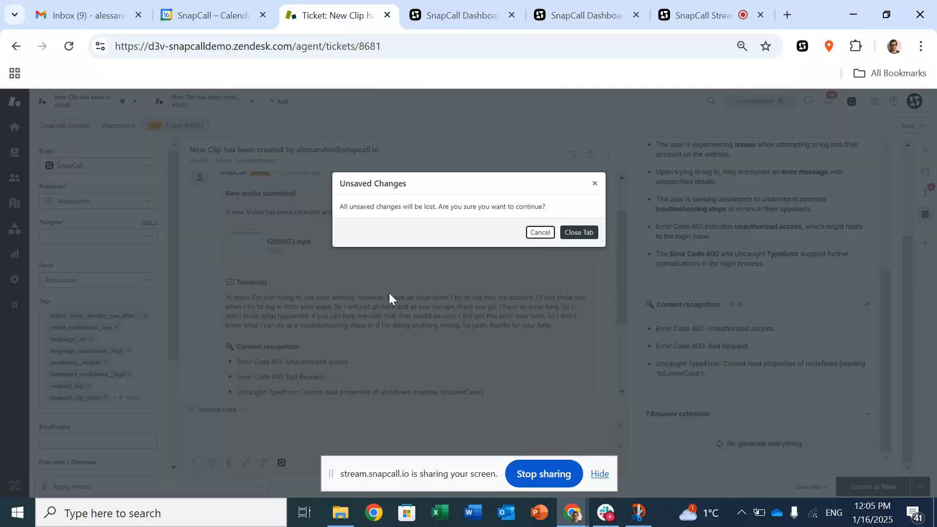
left_click(539, 233)
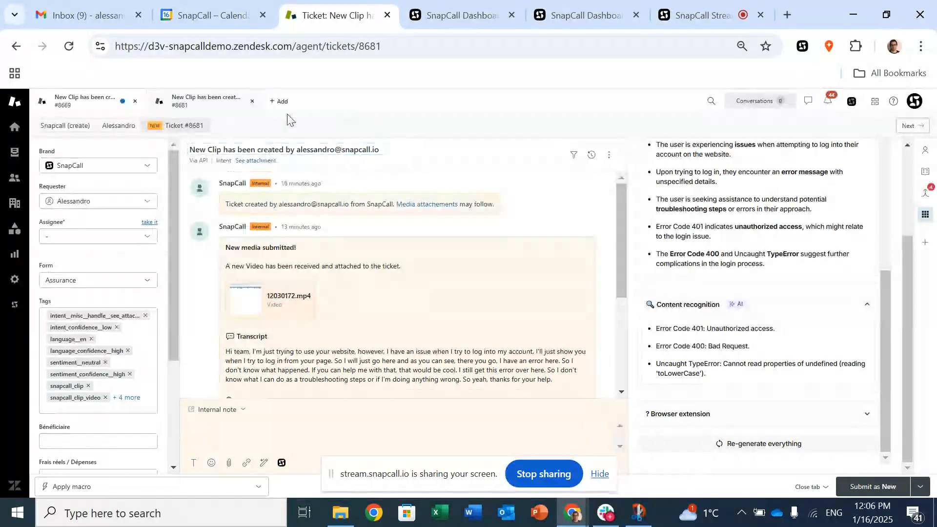
scroll(384, 273, "down", 2)
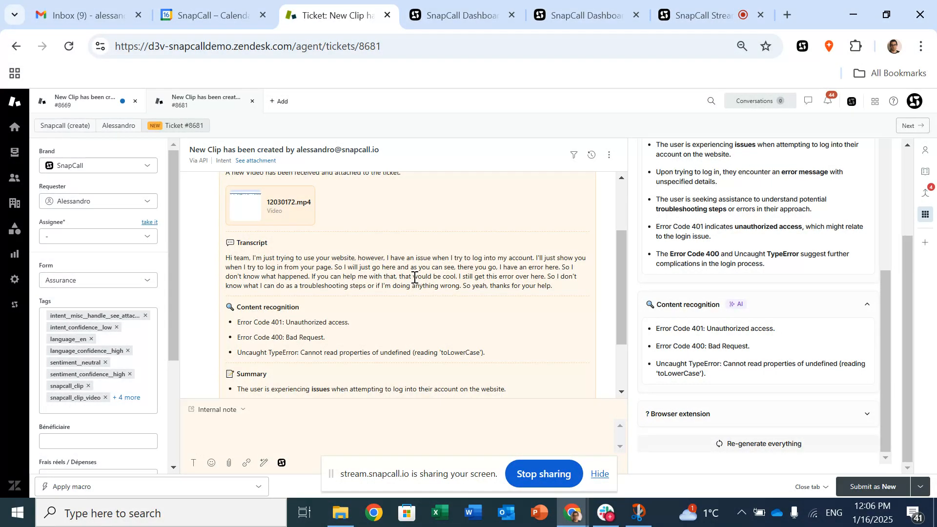
scroll(414, 277, "down", 2)
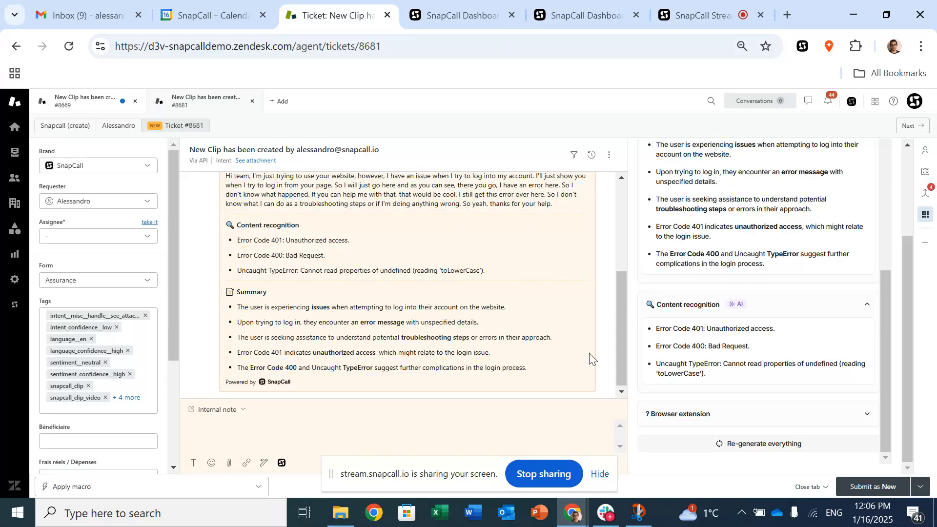
Step: Play the ticket's clip with the sound muted in the SnapCall AI Video app and widen the app's side panel
scroll(767, 340, "up", 6)
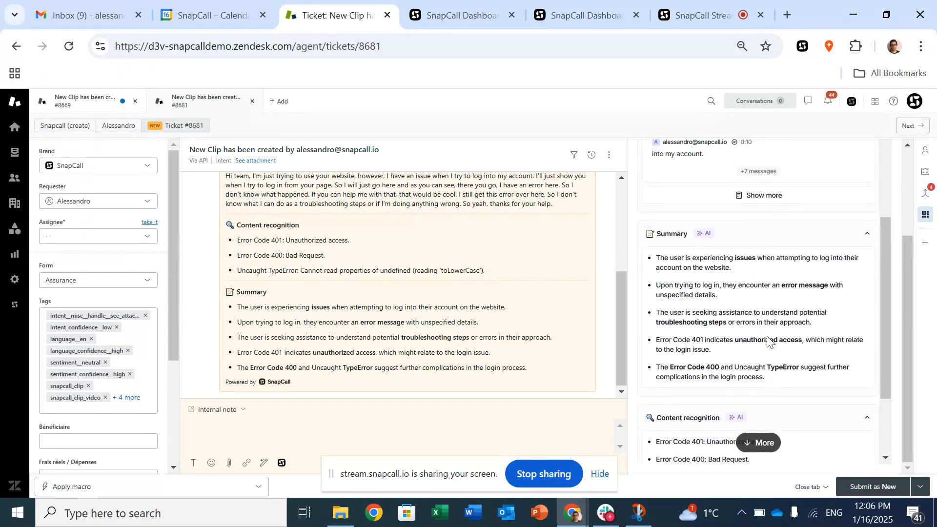
scroll(767, 340, "up", 4)
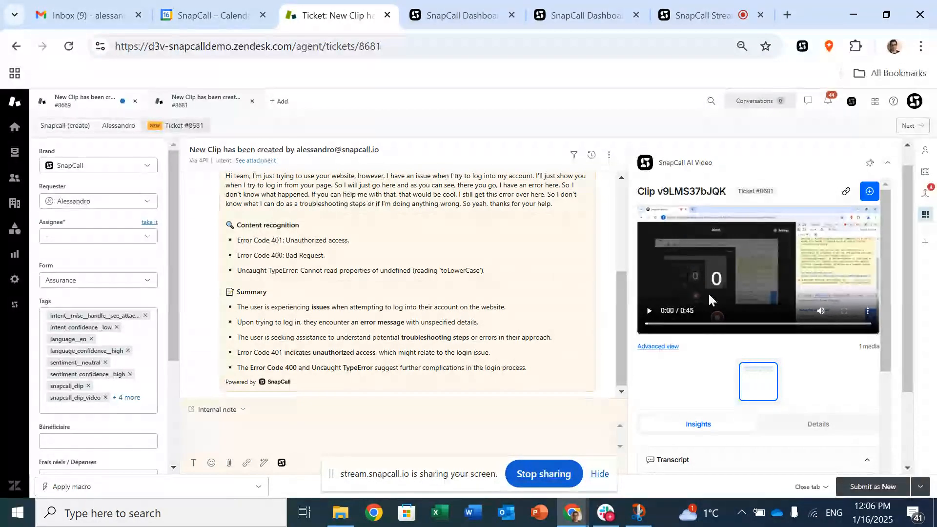
left_click(820, 310)
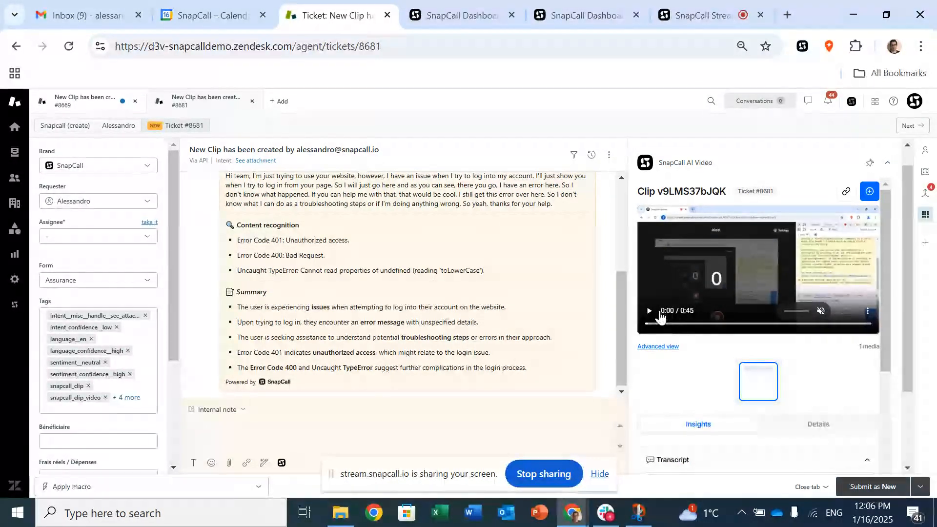
left_click(649, 311)
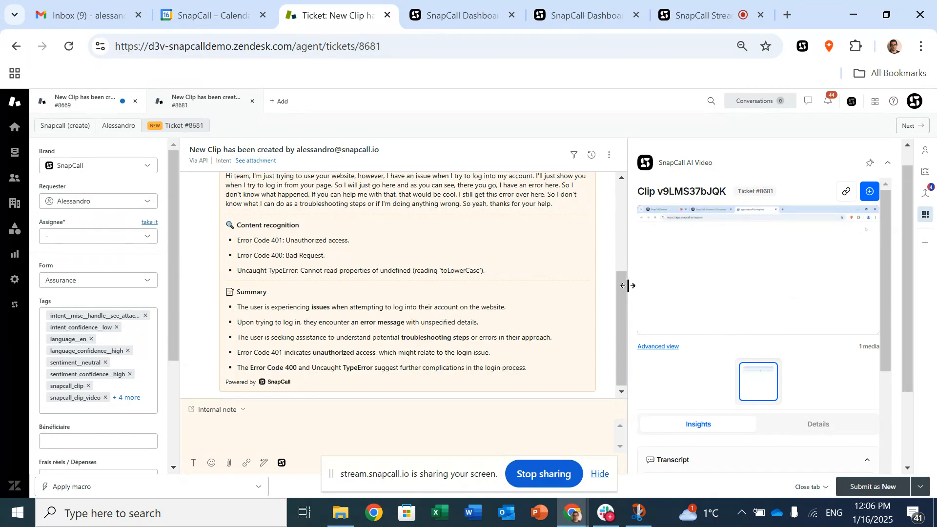
left_click_drag(623, 282, 573, 281)
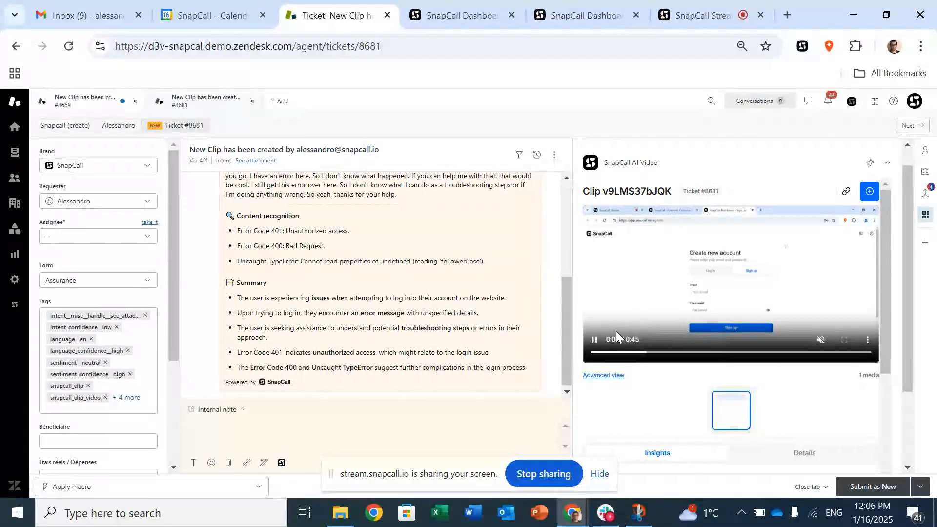
Step: Review the clip's transcript, summary and content recognition beside the internal note, highlighting the code in the unauthorized access error
scroll(722, 312, "down", 5)
scroll(723, 314, "down", 3)
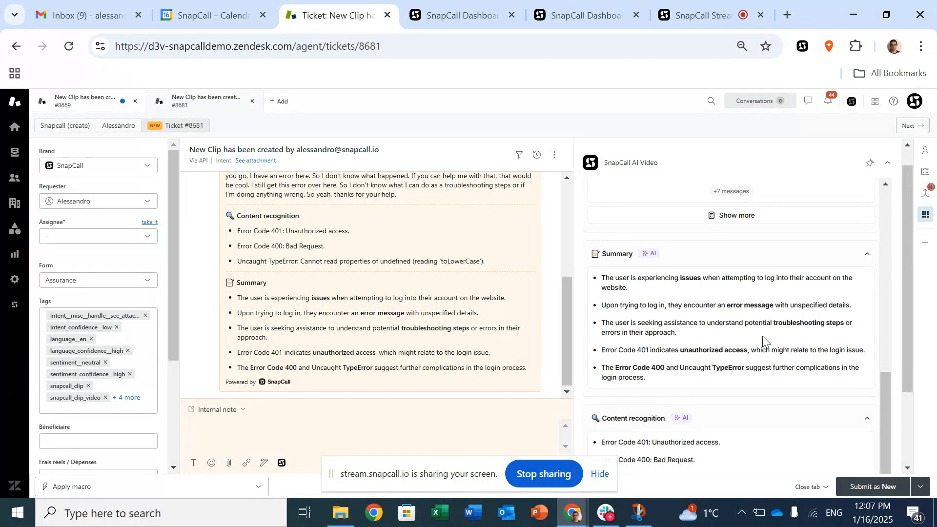
scroll(763, 342, "up", 5)
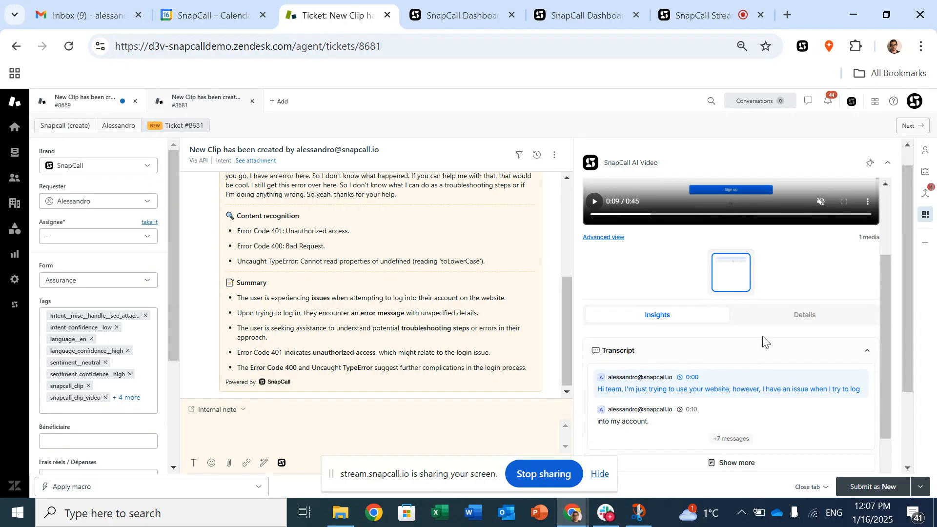
scroll(370, 307, "up", 3)
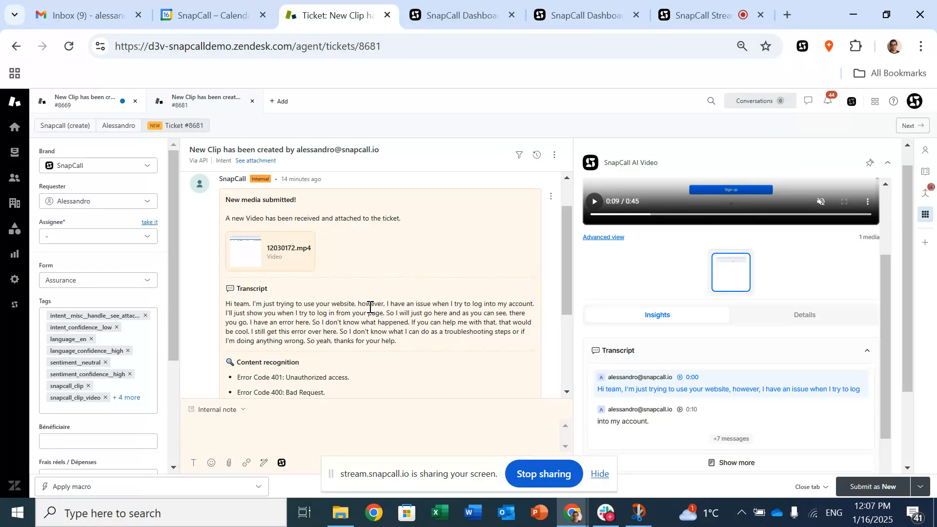
scroll(693, 410, "down", 5)
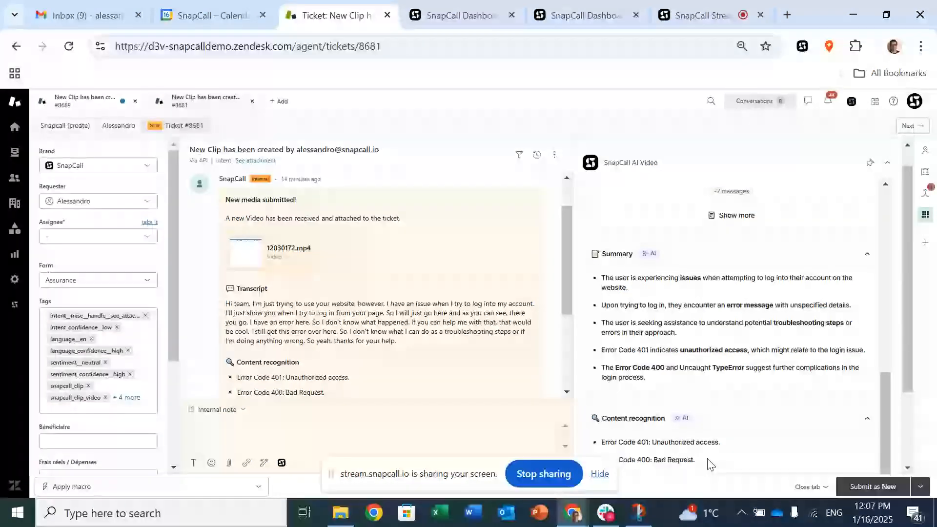
scroll(710, 463, "down", 2)
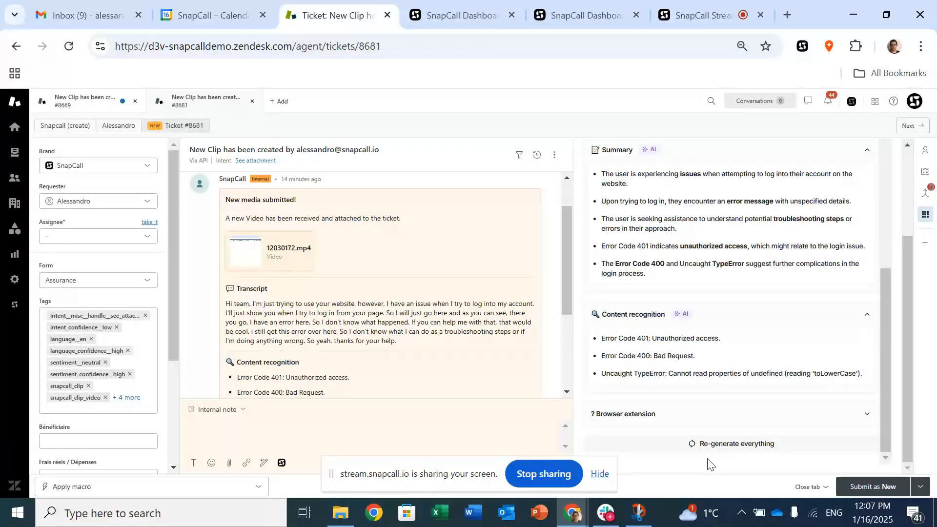
double_click(641, 338)
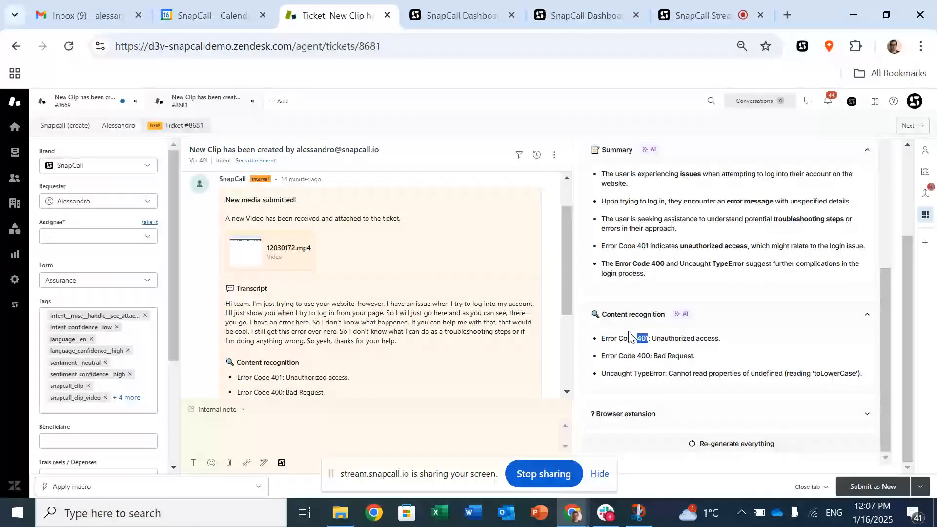